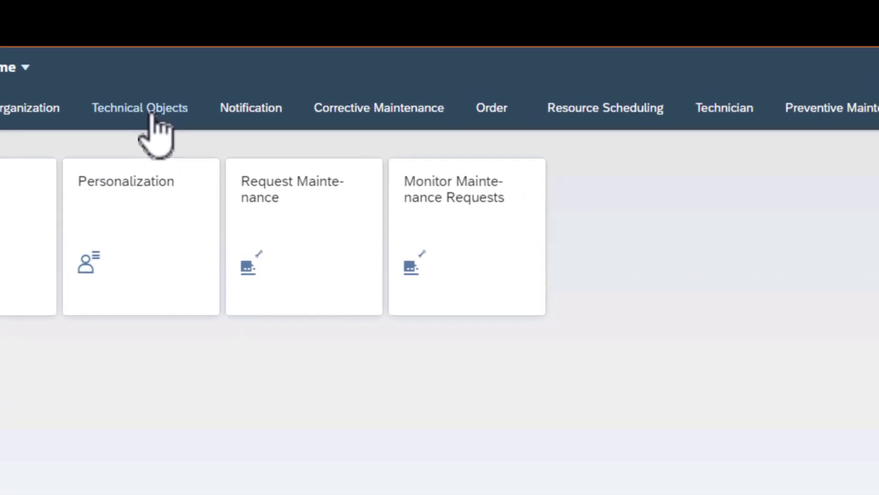
- Launch Display Master Data Information Center from the Technical Objects tile group
click(151, 112)
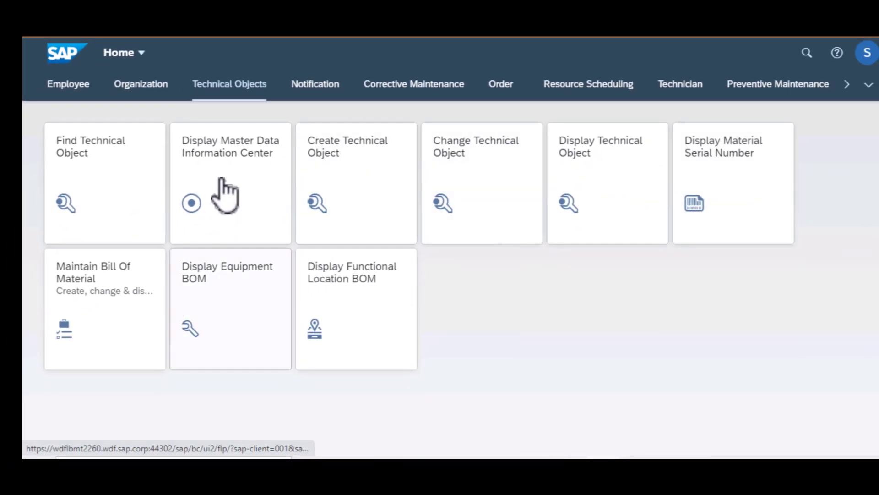
click(235, 150)
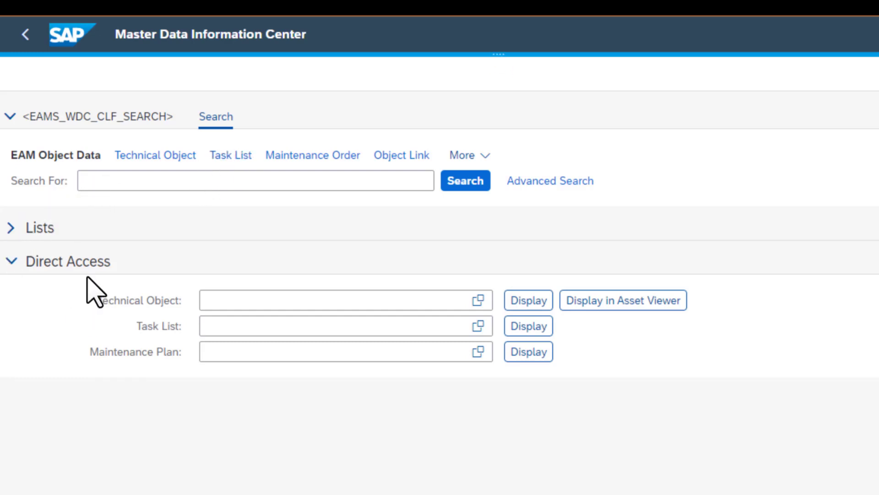
- Enter T-PA16 as the Direct Access technical object and show Hydraulic Pump 16 in Asset Viewer
click(229, 307)
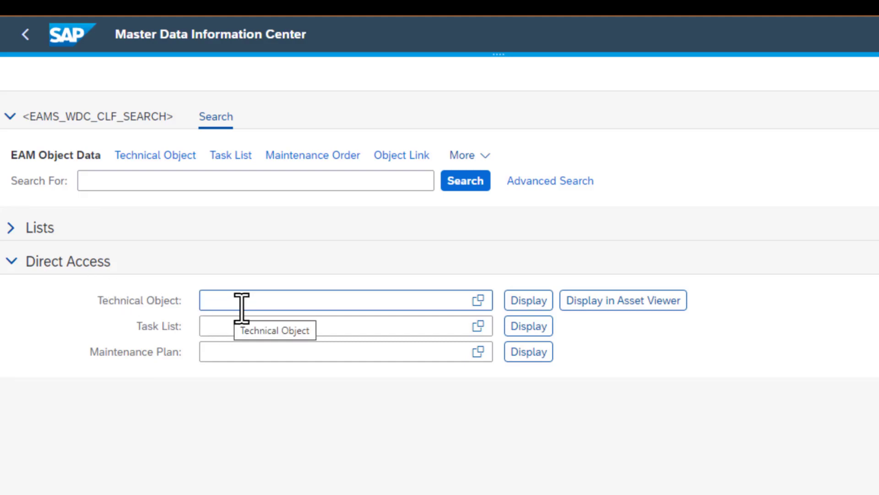
click(243, 302)
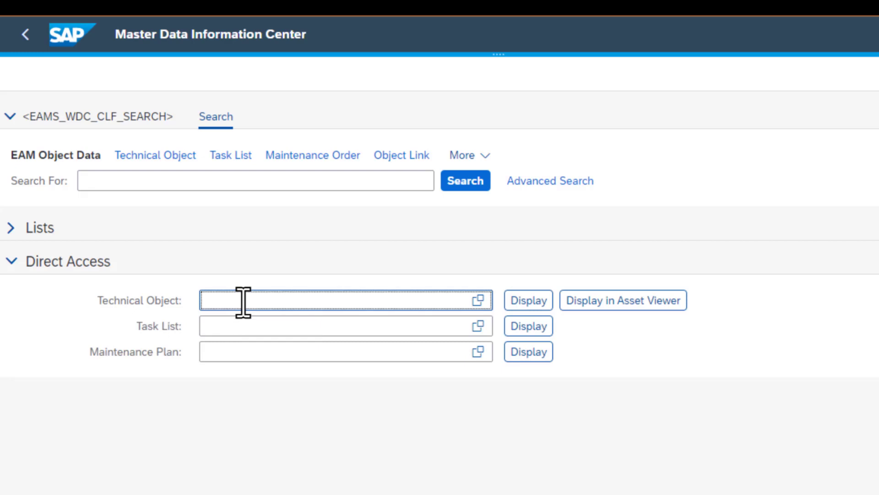
text(T-)
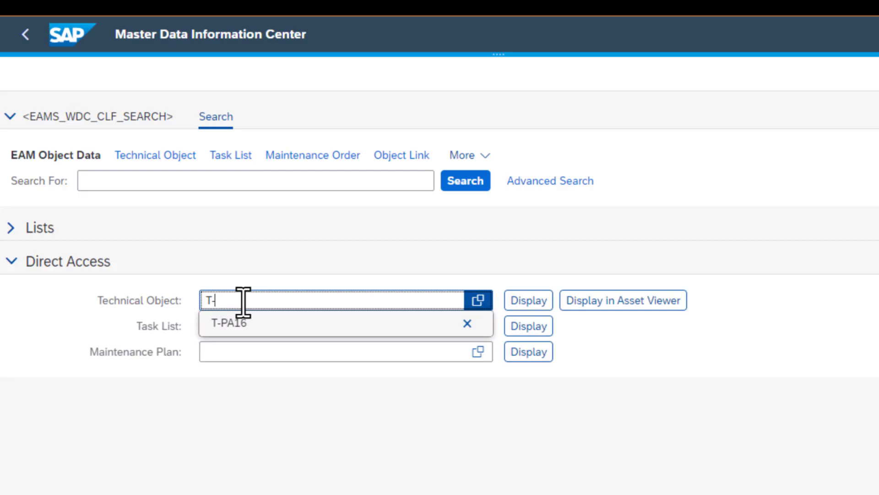
click(261, 323)
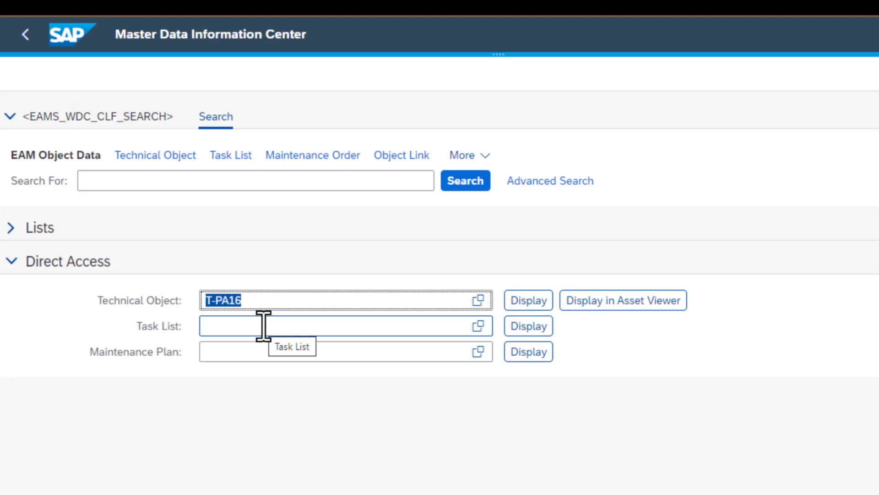
click(618, 303)
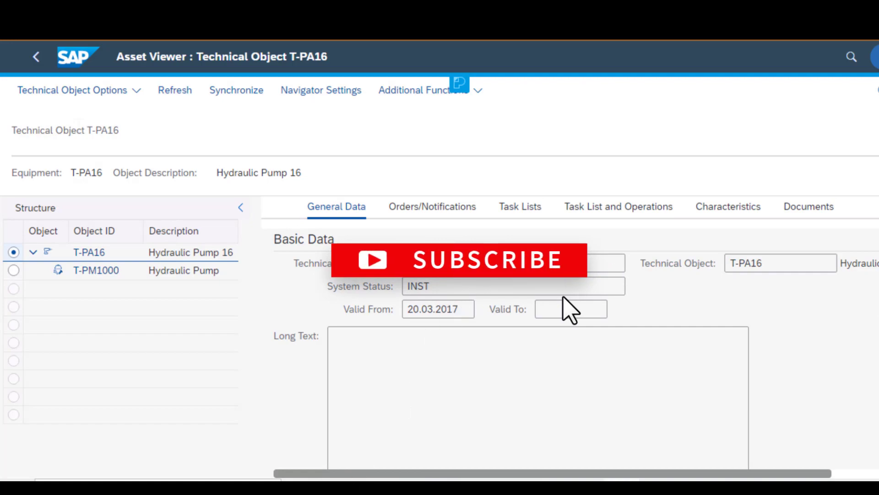
- Open material T-PM1000 from the Structure panel and expand BOM T-PM1000/1010/4/1 to its components
click(108, 271)
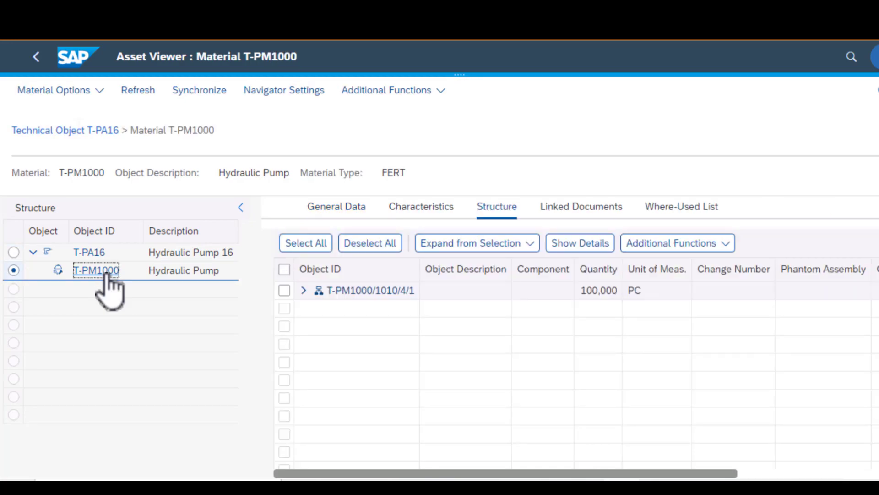
click(305, 290)
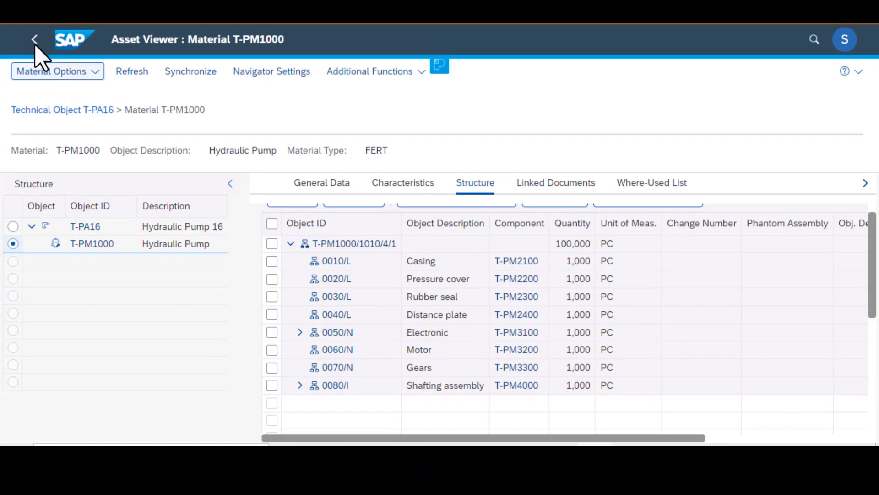
- Return to the launchpad home and start the Maintain Bill Of Material app from Technical Objects
click(36, 42)
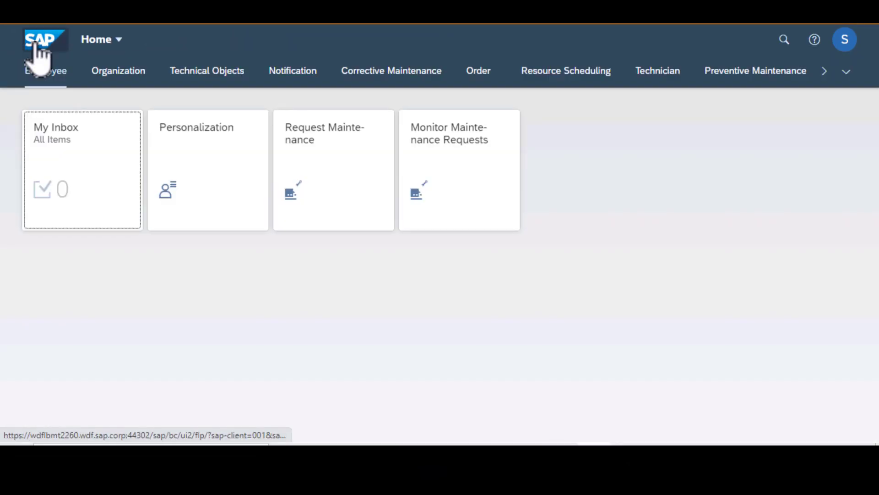
click(194, 73)
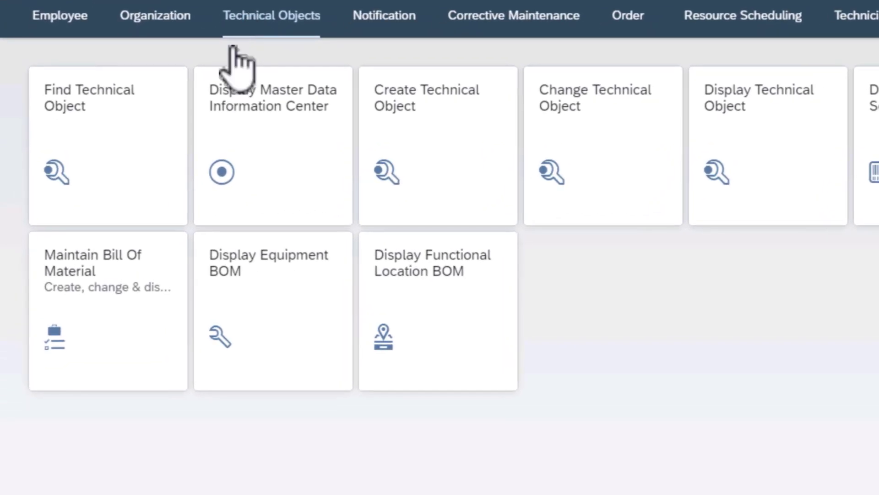
click(111, 256)
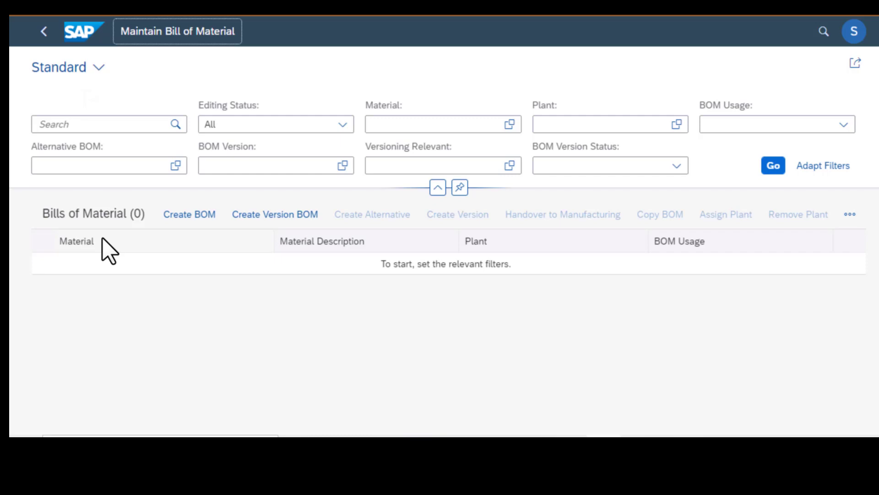
- Enter Material T-PM1000, Plant 1010 (Hamburg) and BOM Usage Plant Maintenance in the filter bar
click(427, 130)
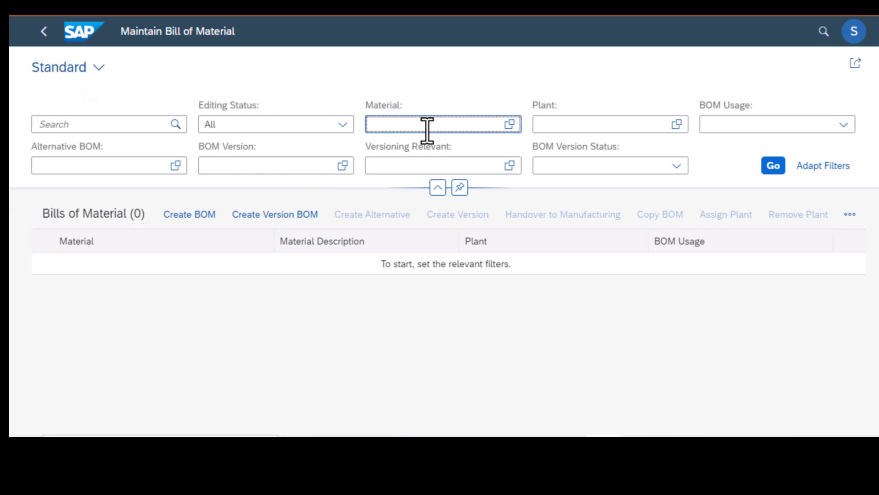
text(T-)
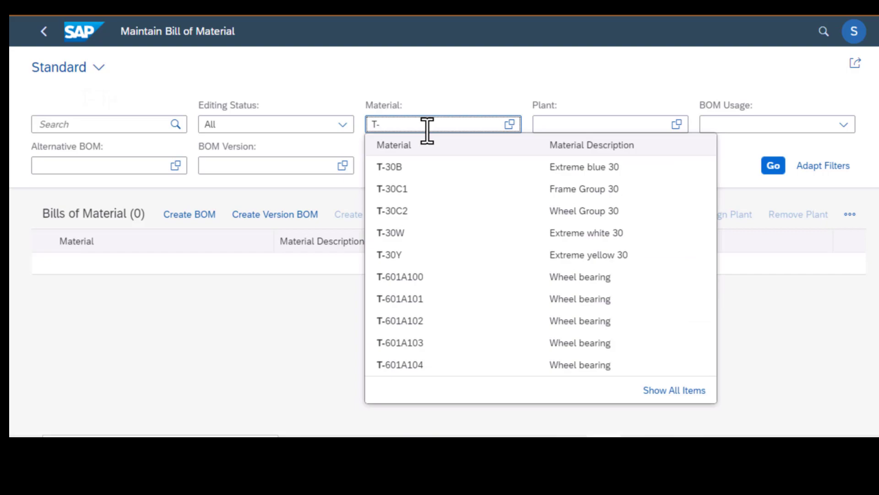
text(PM100)
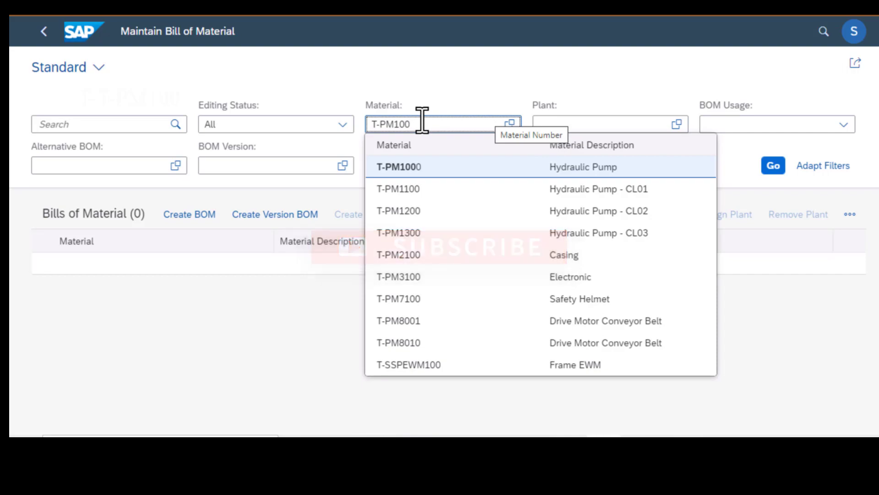
text(0)
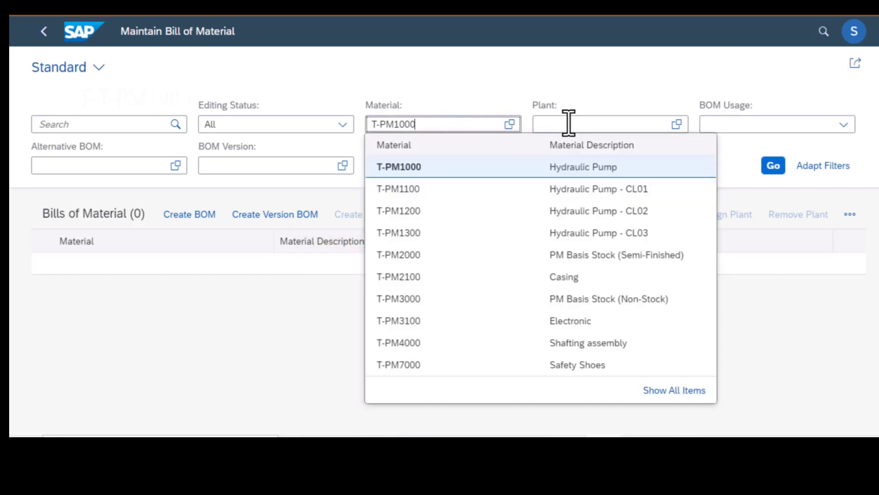
click(569, 123)
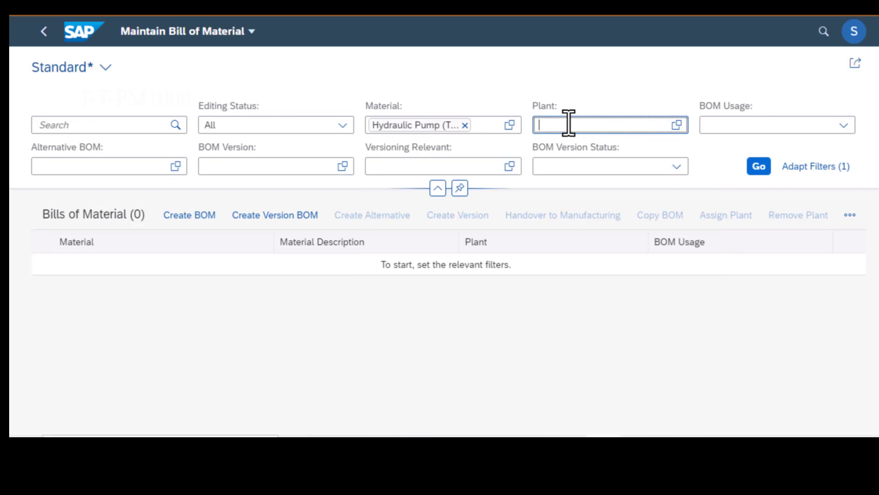
text(1010)
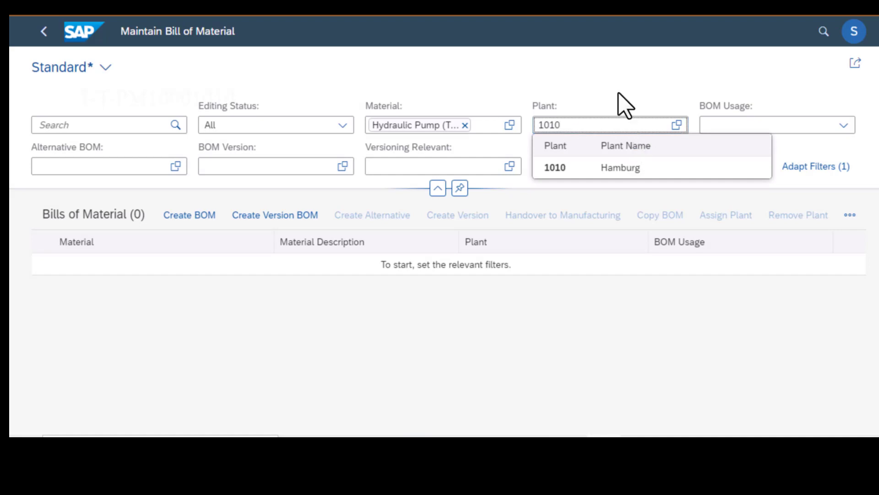
click(723, 124)
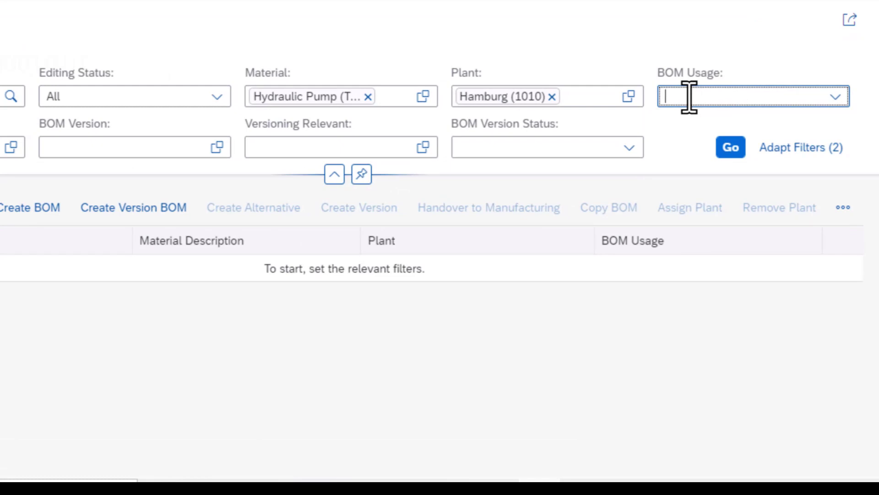
text(Plant Maintenance)
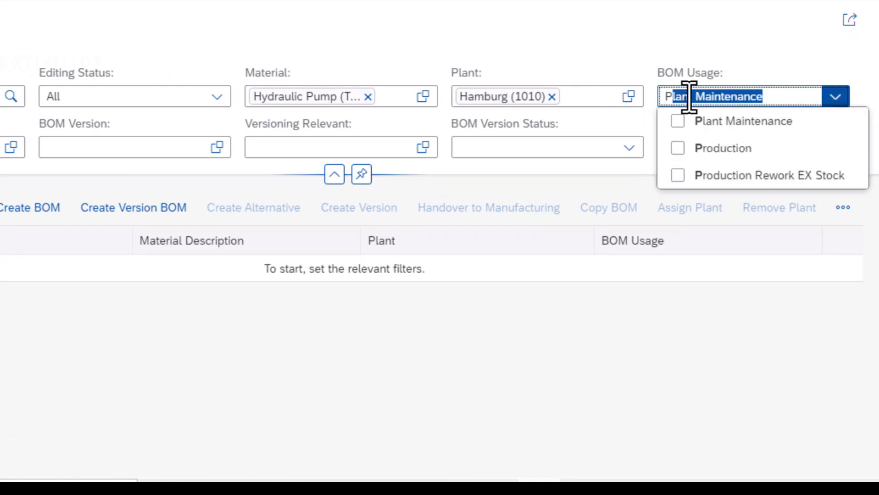
click(680, 124)
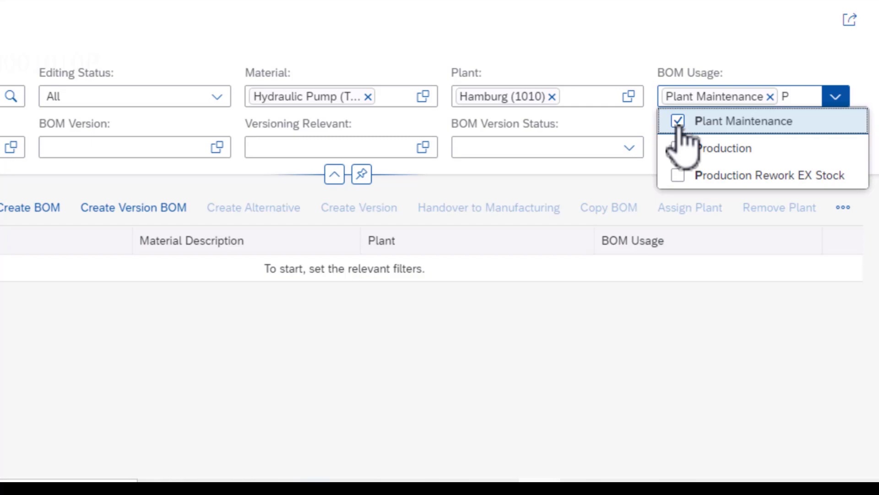
click(691, 37)
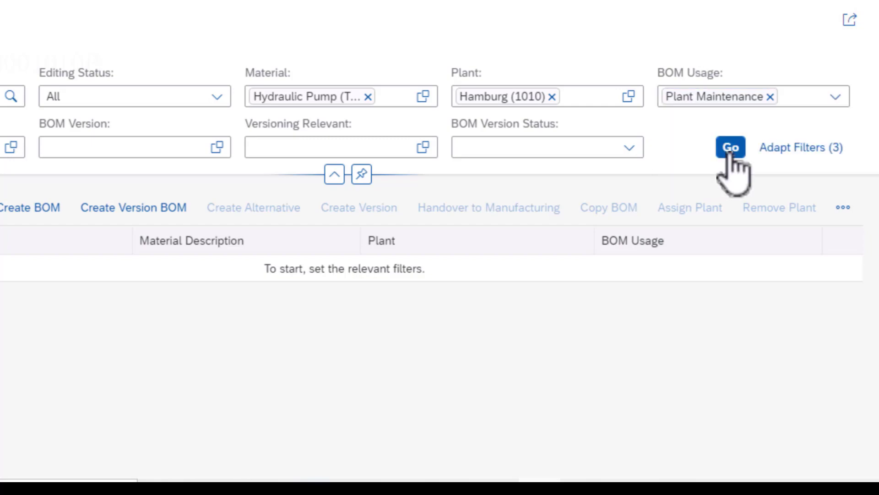
- Run the search and check the single result, T-PM1000 Hydraulic Pump alternative 1, in its quick view
click(731, 147)
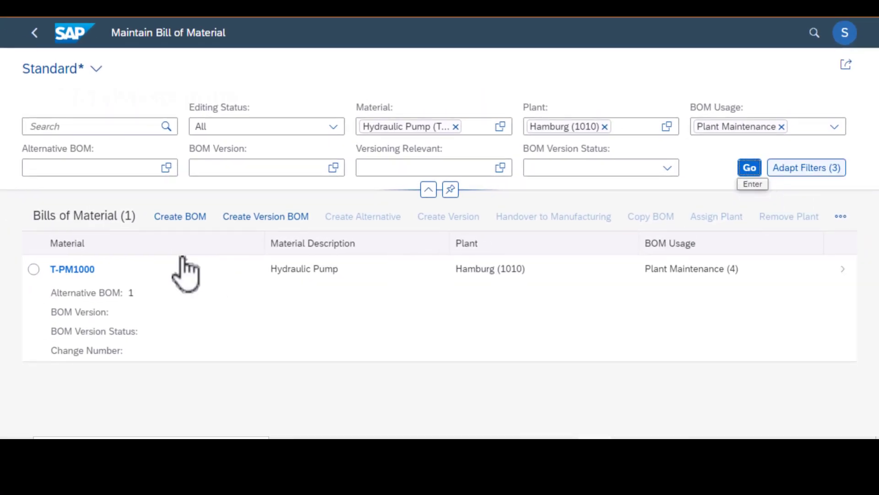
click(72, 270)
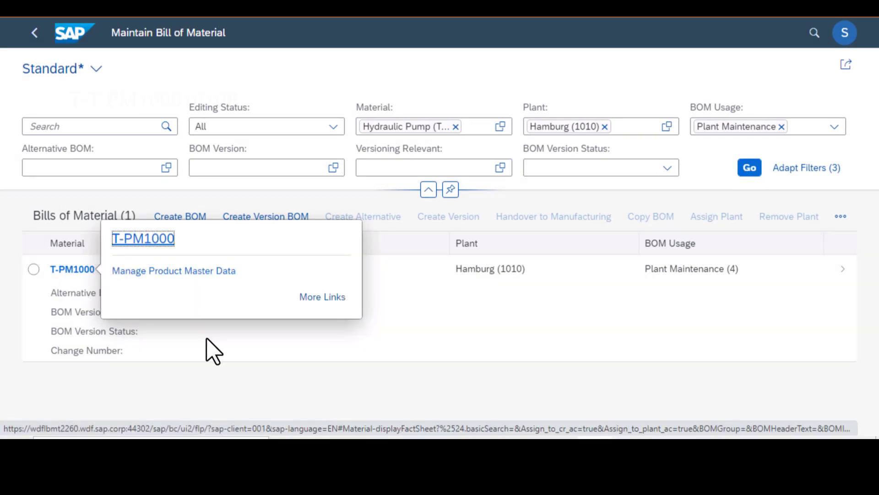
click(34, 272)
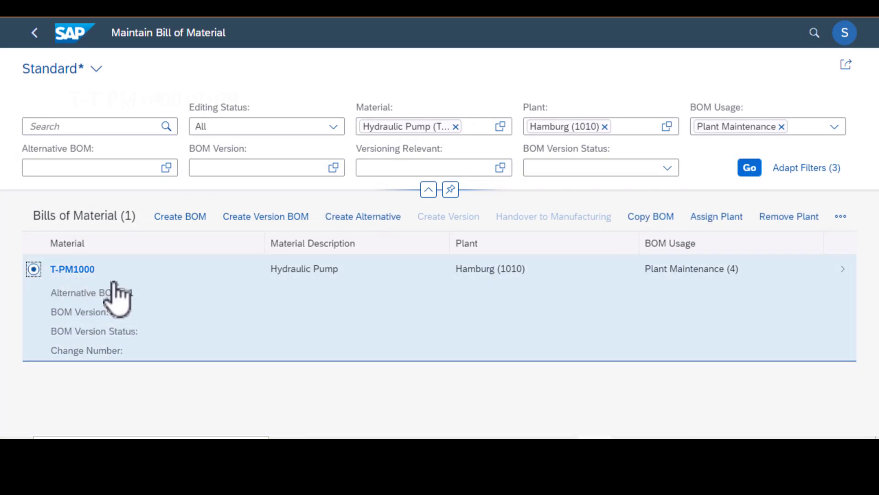
click(79, 270)
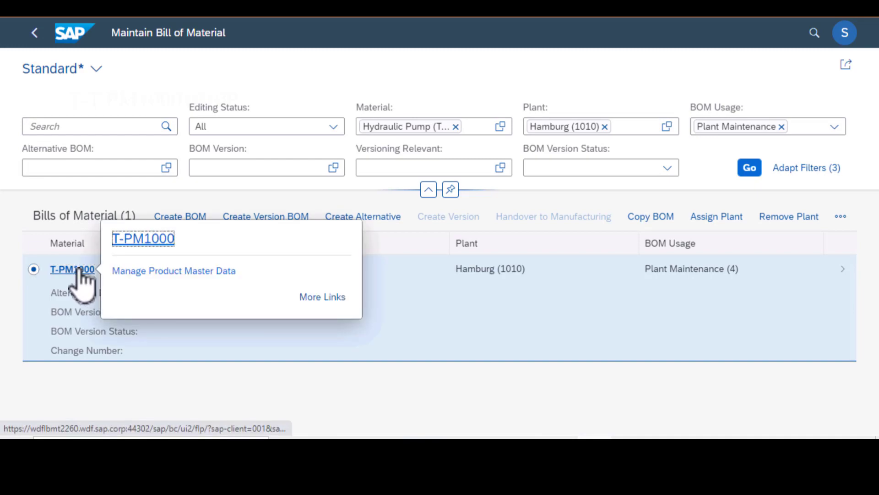
click(35, 34)
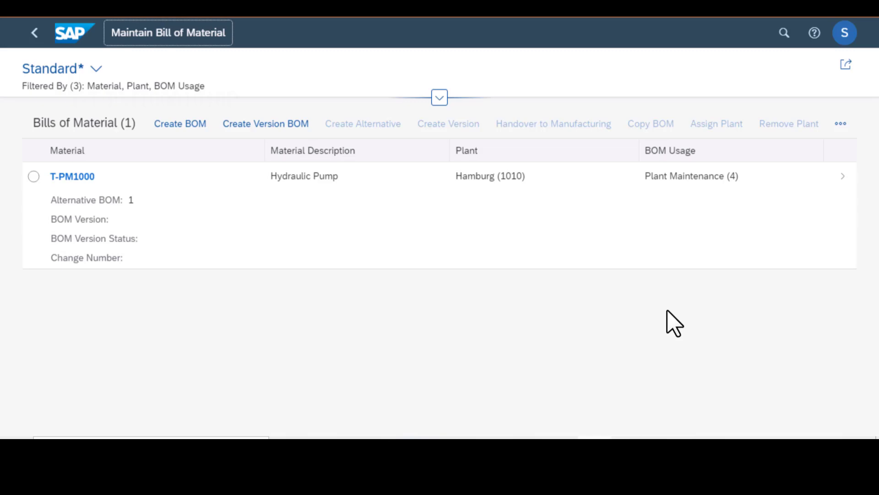
click(176, 124)
click(177, 125)
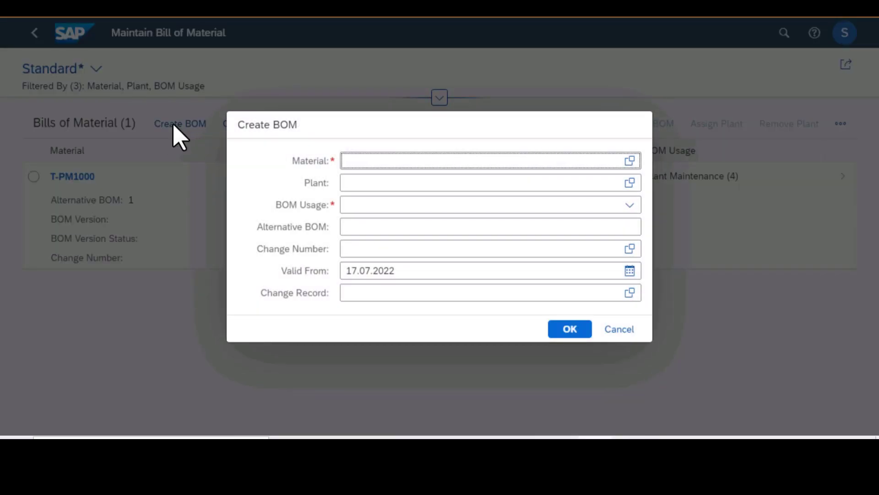
click(626, 329)
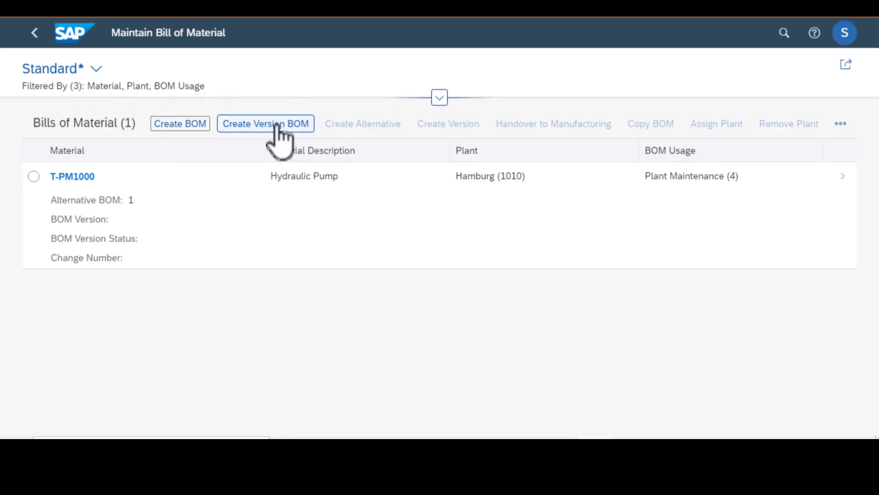
click(276, 125)
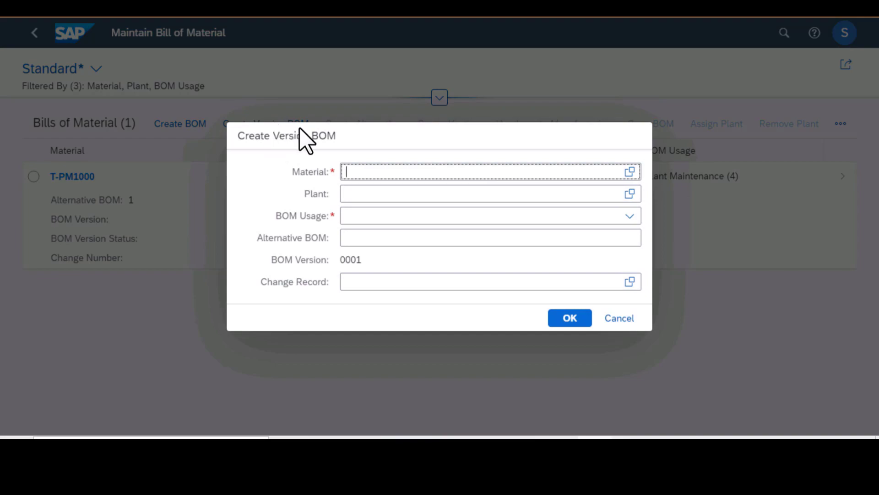
click(624, 323)
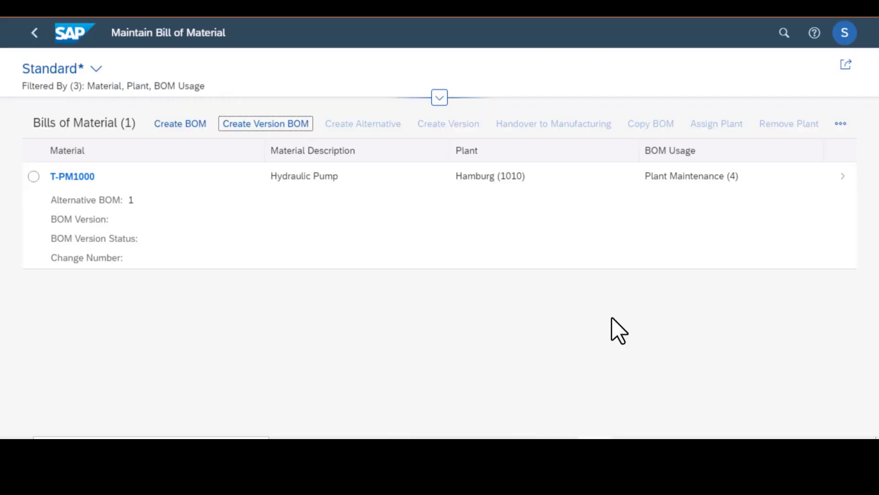